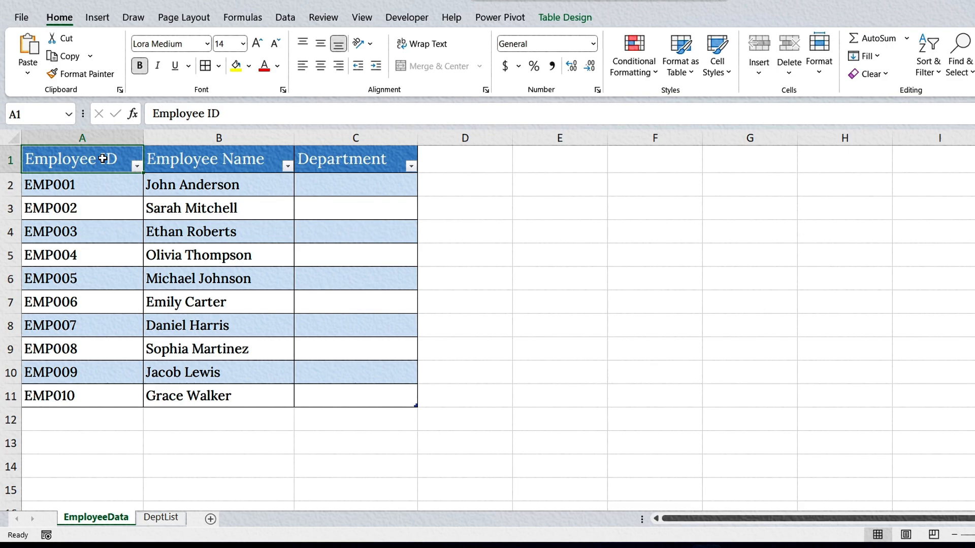
Review the employee table on the EmployeeData sheet and the department list on the DeptList sheet.
drag(103, 159, 339, 392)
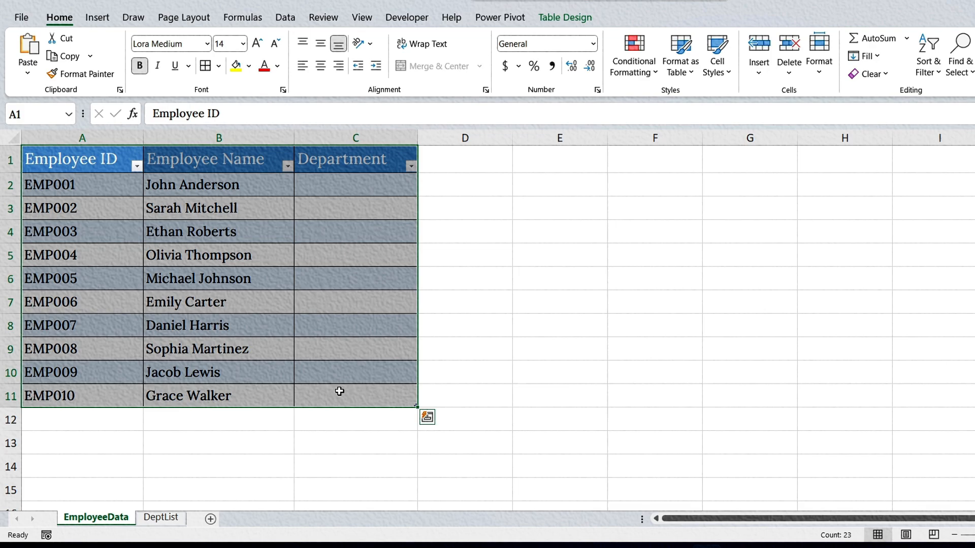
click(161, 517)
drag(137, 172, 148, 279)
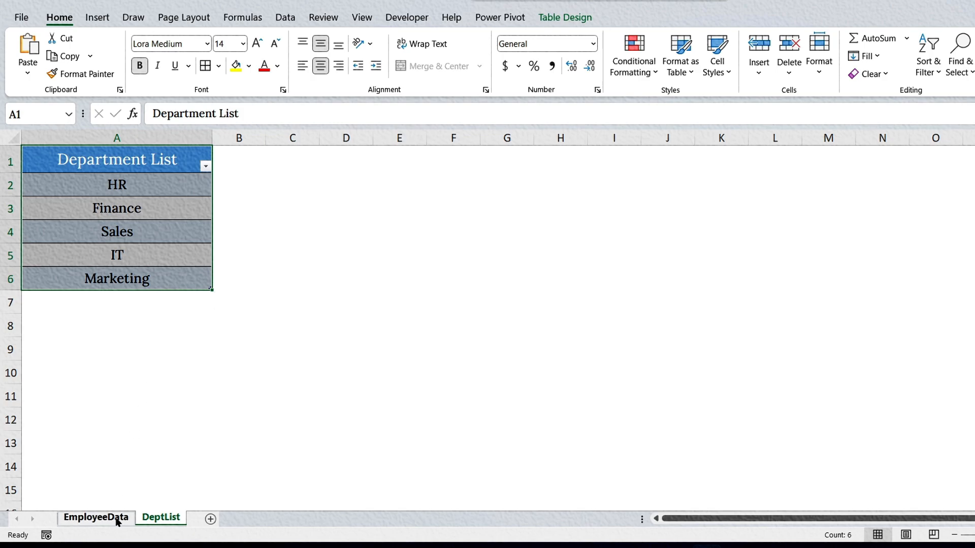
Add a list-type data validation to Department cells C2:C11 on EmployeeData, using DeptList cells A2:A6 as the source.
click(96, 517)
click(351, 187)
drag(351, 187, 361, 395)
click(283, 16)
click(694, 46)
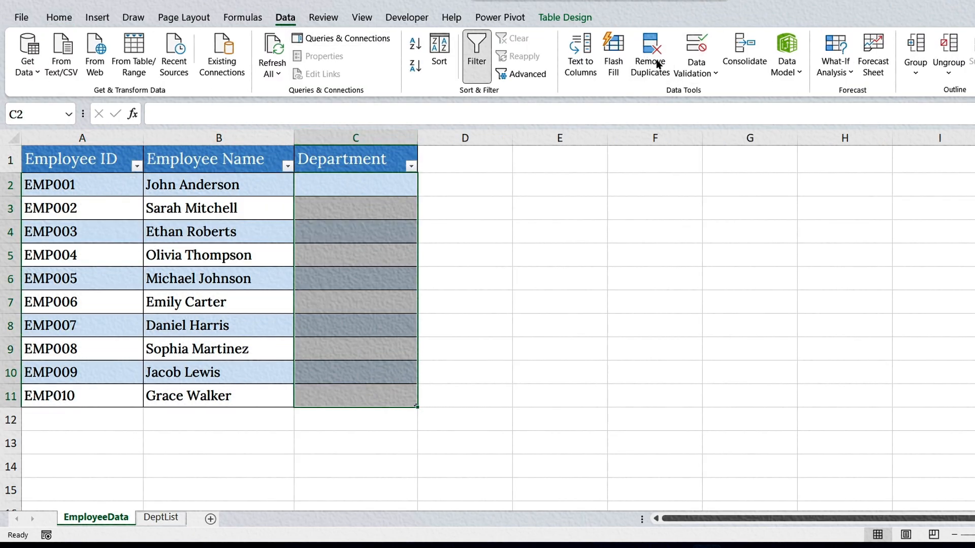
click(354, 223)
click(265, 265)
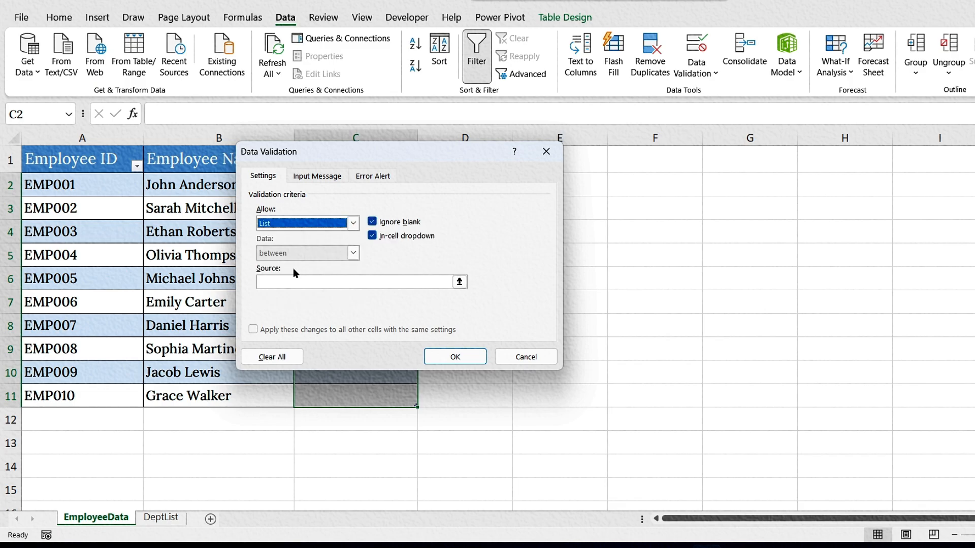
click(305, 282)
click(152, 518)
drag(129, 182, 131, 279)
click(455, 357)
Choose HR for EMP001 and Finance for EMP002 from the Department drop-downs.
click(425, 192)
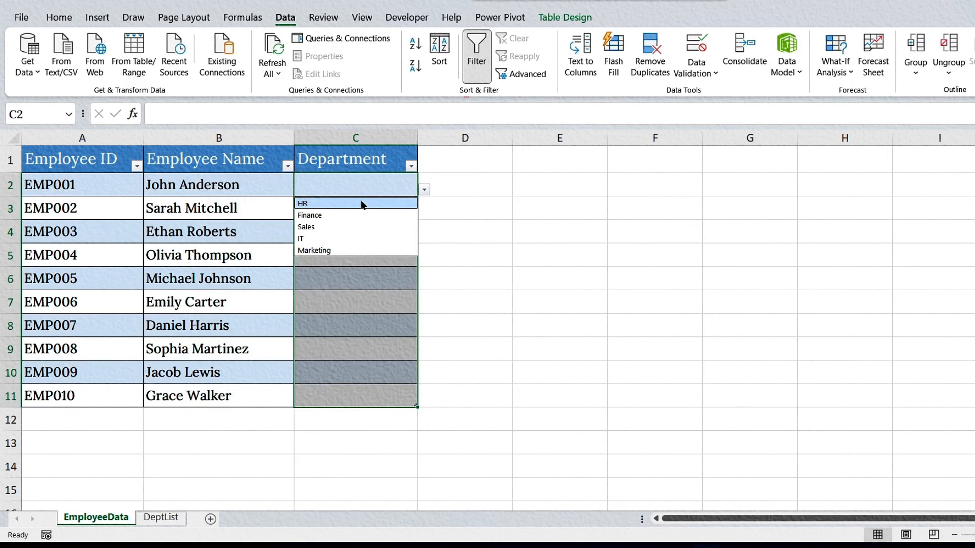
click(361, 201)
click(361, 204)
click(424, 213)
click(328, 235)
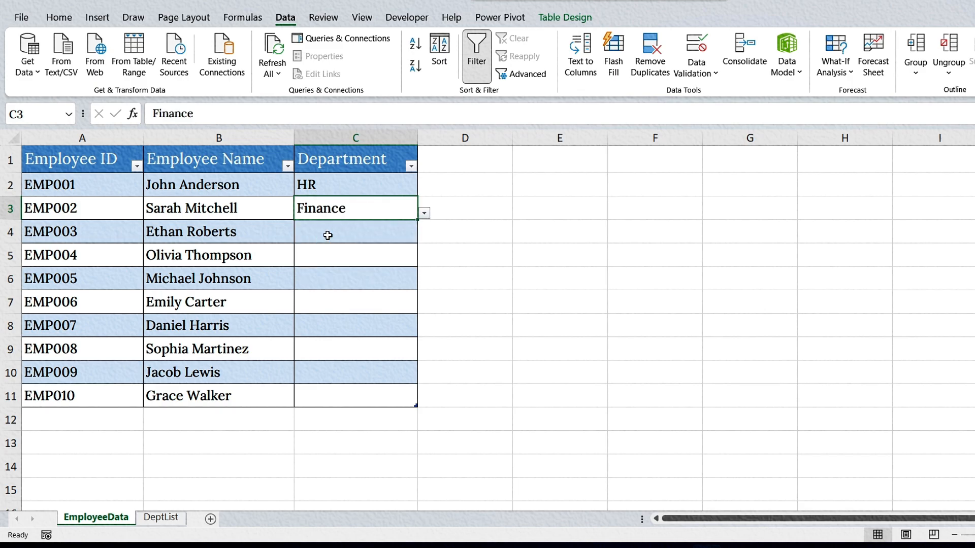
Add Legal below Marketing in the DeptList table and check the Department drop-down options for EMP003 on EmployeeData.
click(161, 518)
click(153, 302)
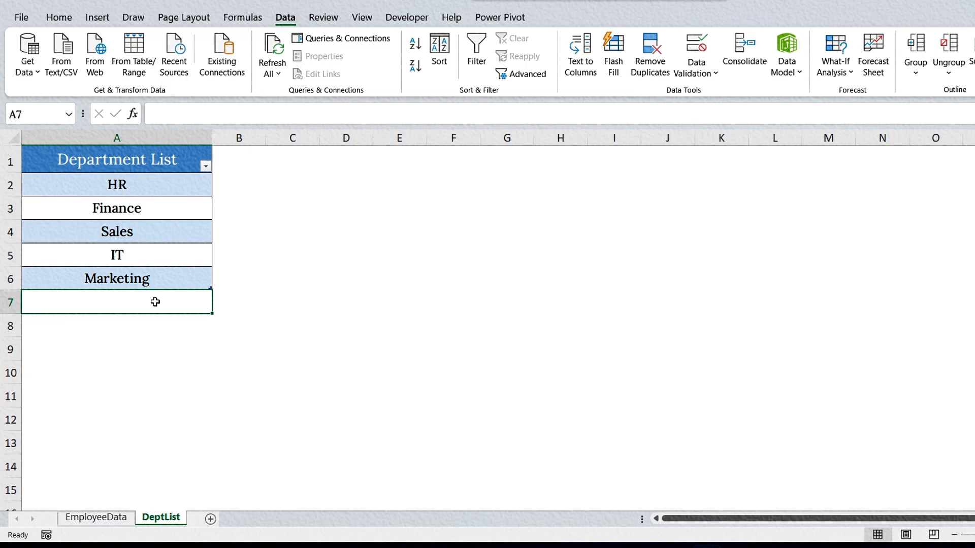
text(Legal)
key(Return)
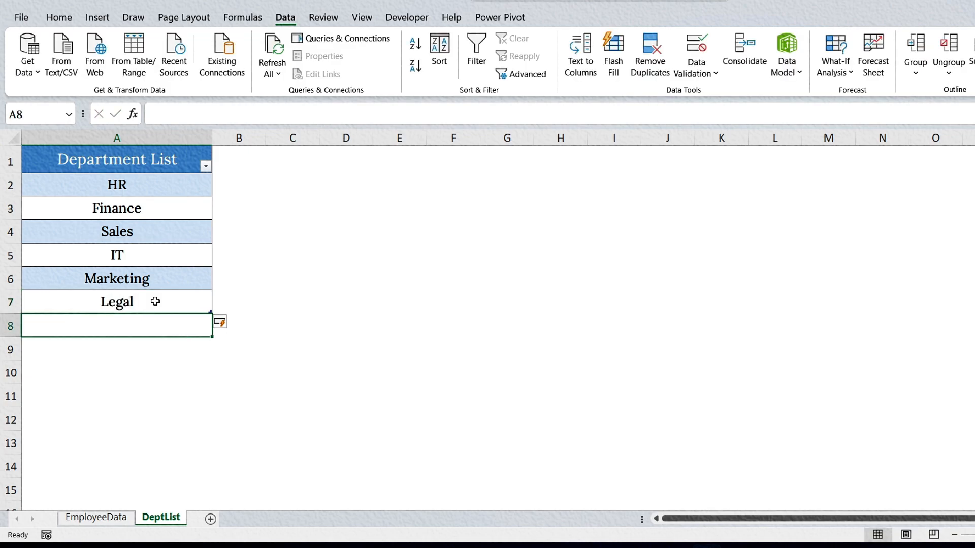
click(122, 517)
click(391, 231)
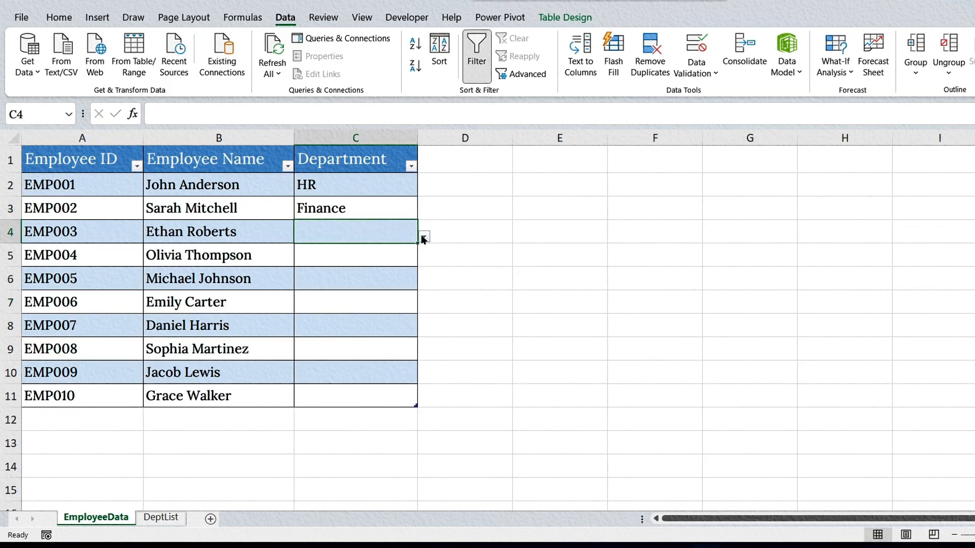
click(423, 236)
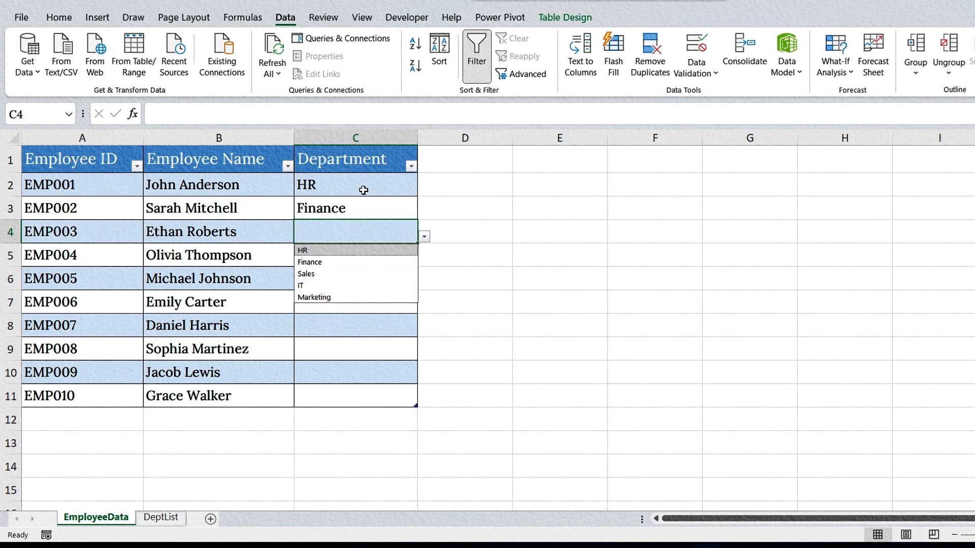
Extend the data validation source for Department cells C2:C11 to =DeptList!$A$2:$A$7.
drag(364, 190, 365, 396)
click(696, 45)
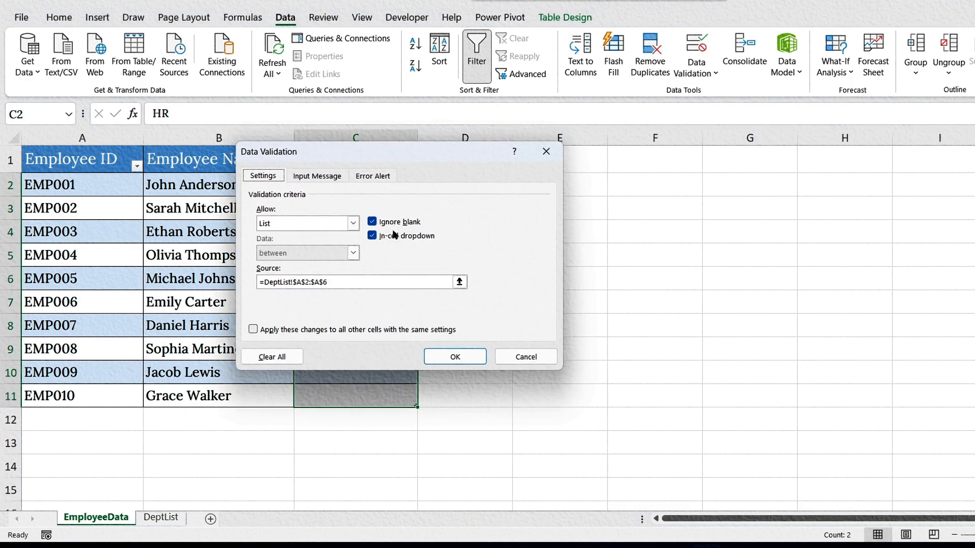
click(350, 282)
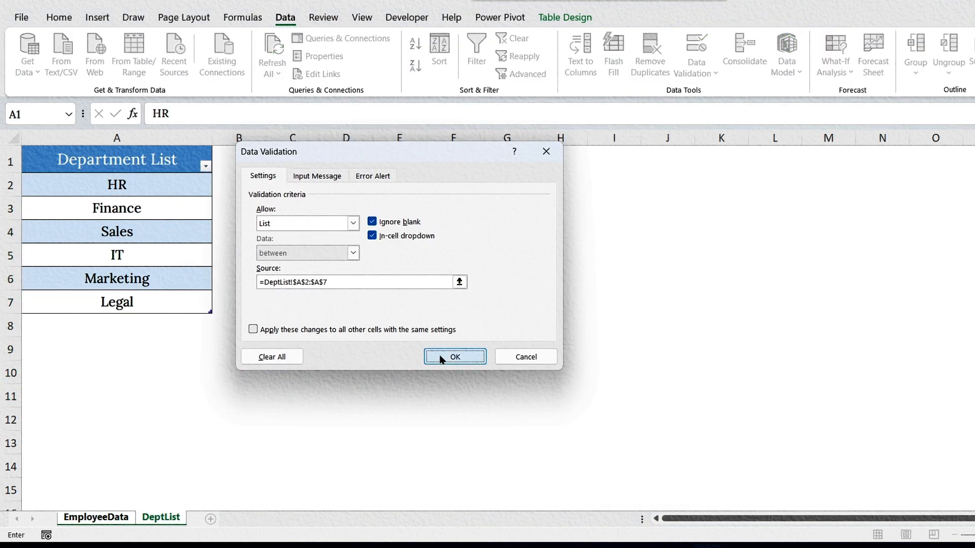
click(455, 357)
Choose Legal as the department for EMP003 from the drop-down in C4.
click(385, 231)
click(424, 237)
click(315, 310)
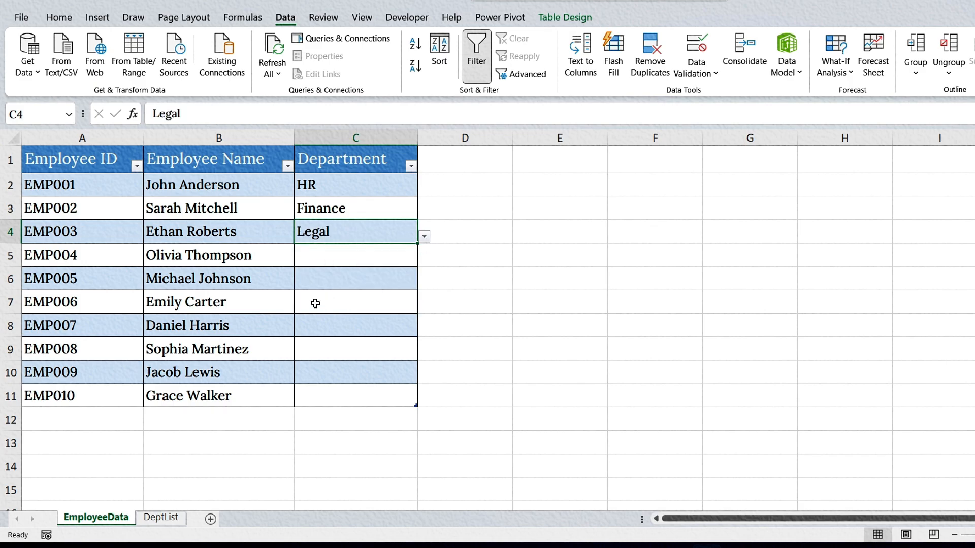
Define the workbook name DeptList for the Department List column of the table on the DeptList sheet.
click(167, 517)
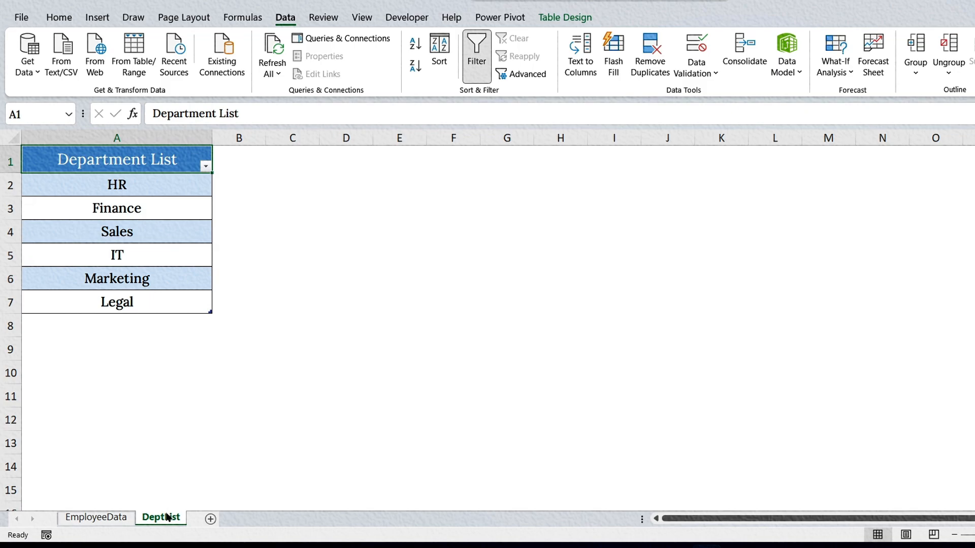
click(118, 148)
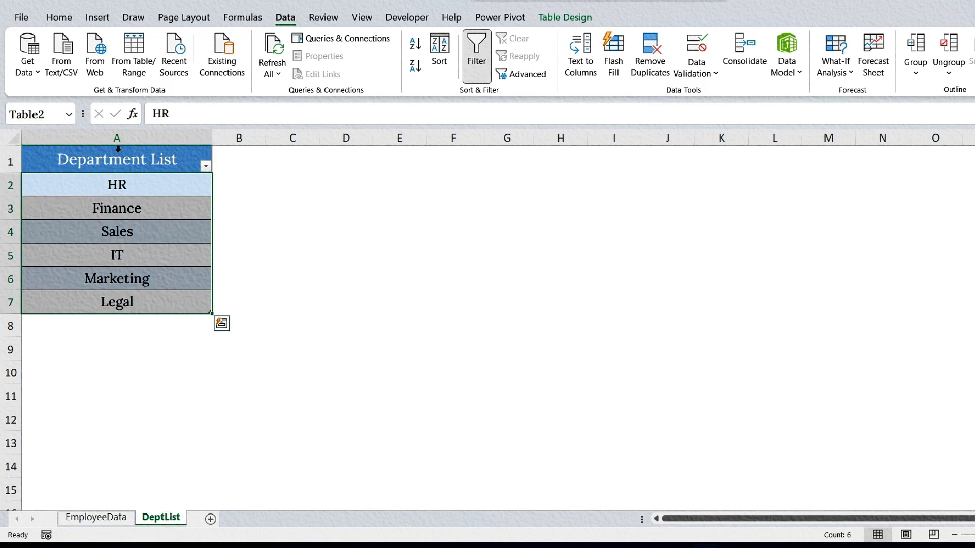
click(241, 18)
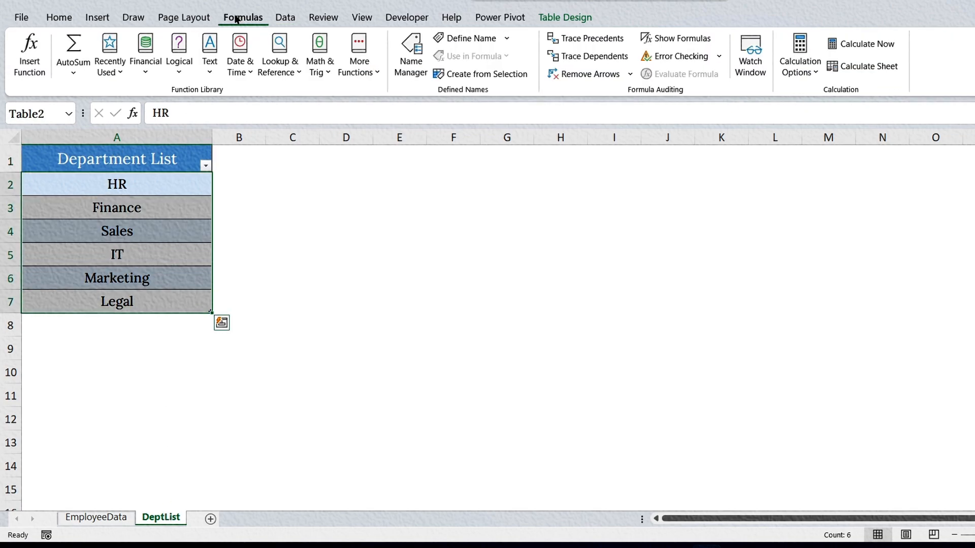
click(463, 38)
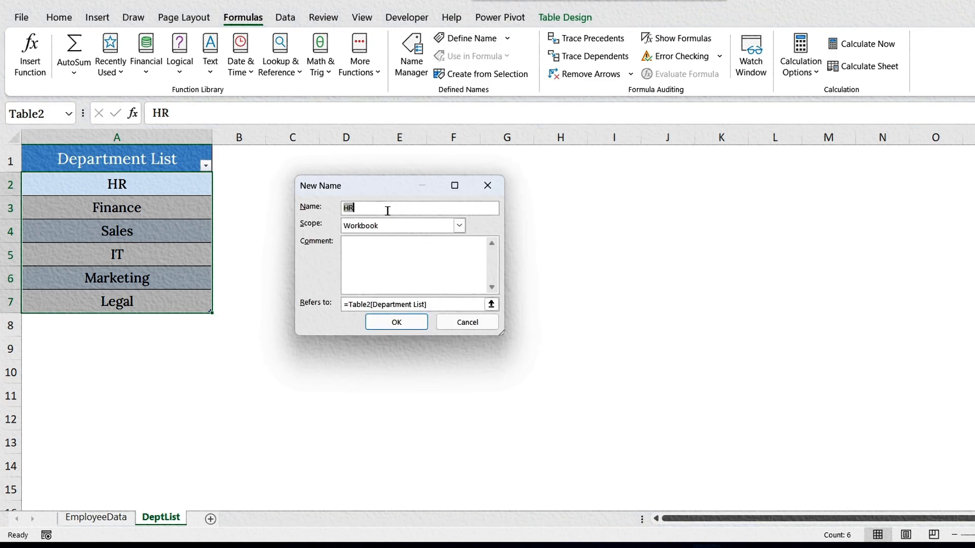
text(DeptList)
click(399, 319)
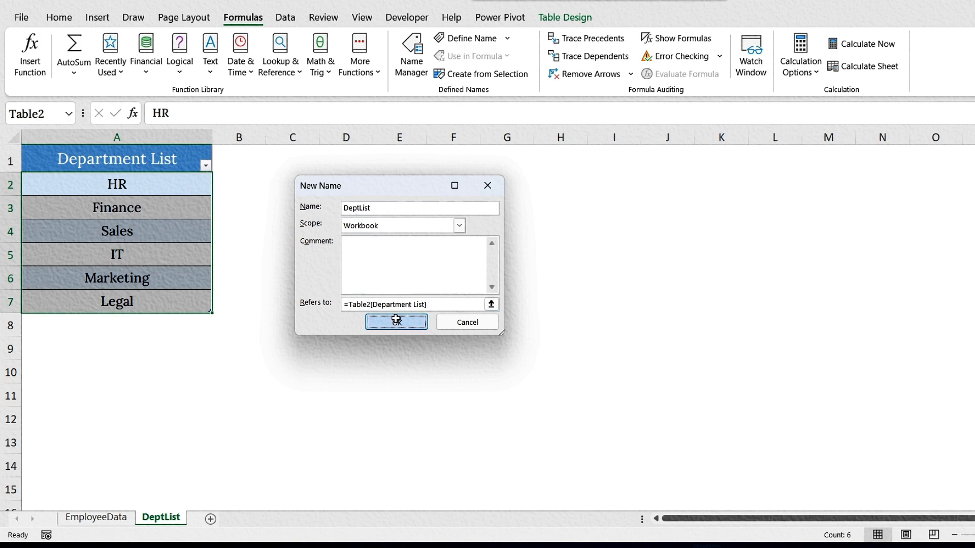
Replace the list validation source for Department cells C2:C11 on EmployeeData with the named range =DeptList.
click(96, 517)
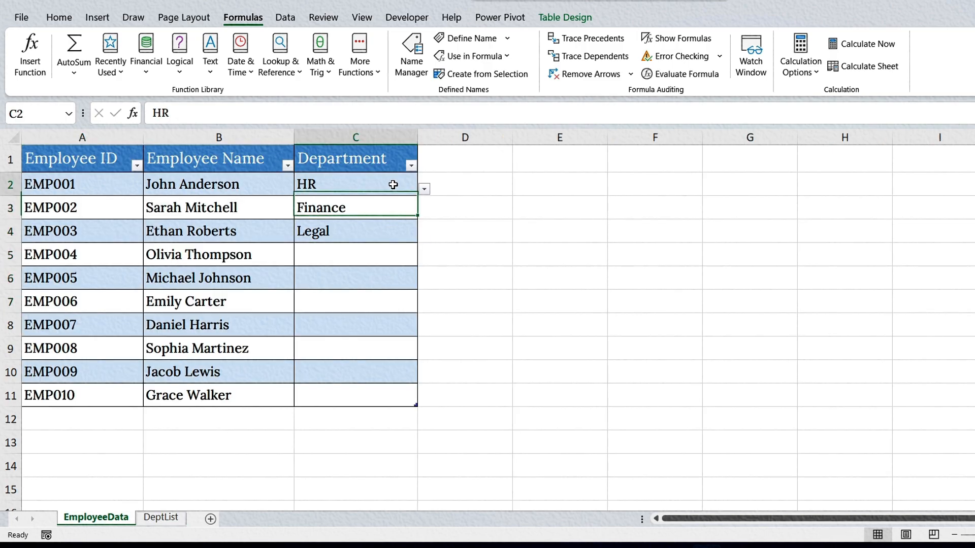
drag(392, 185, 370, 398)
click(285, 17)
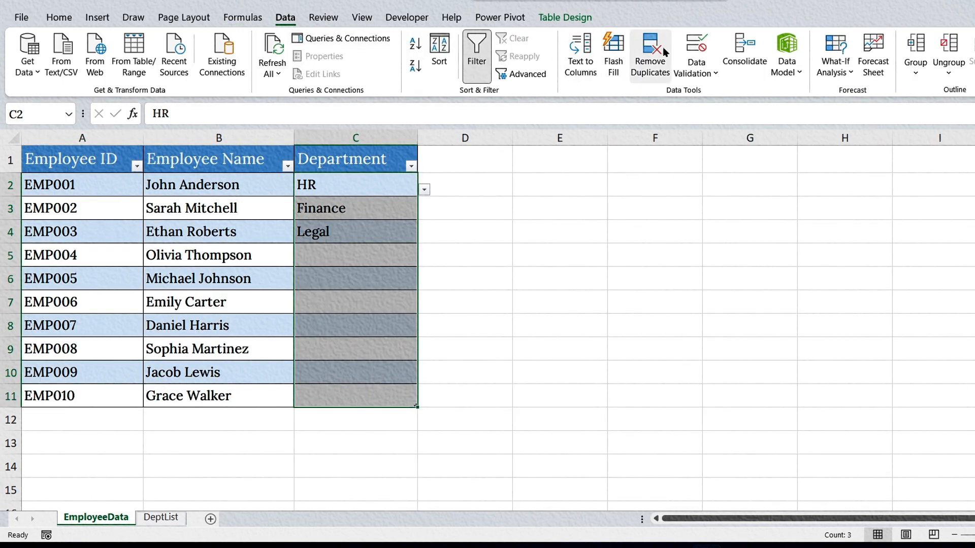
click(696, 49)
click(325, 224)
click(286, 264)
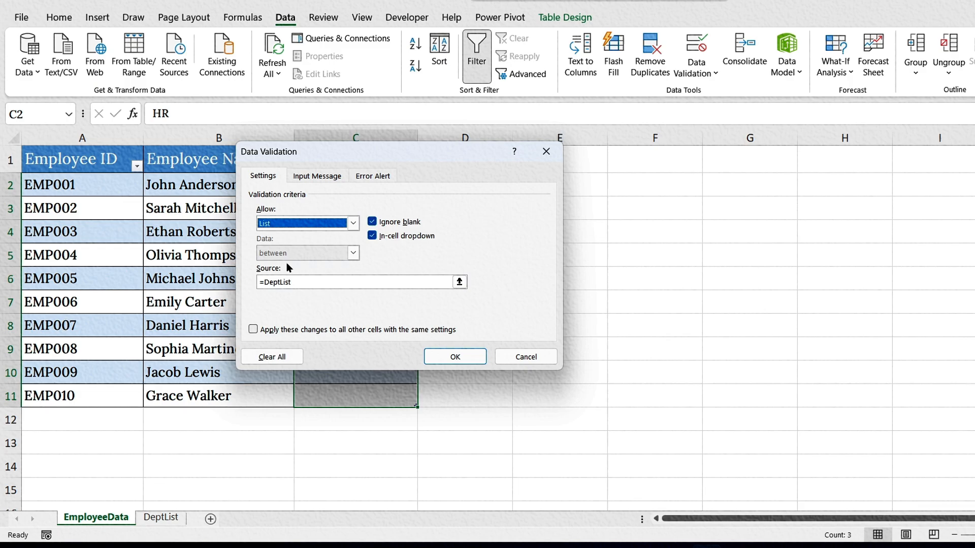
drag(298, 281, 253, 283)
key(BackSpace)
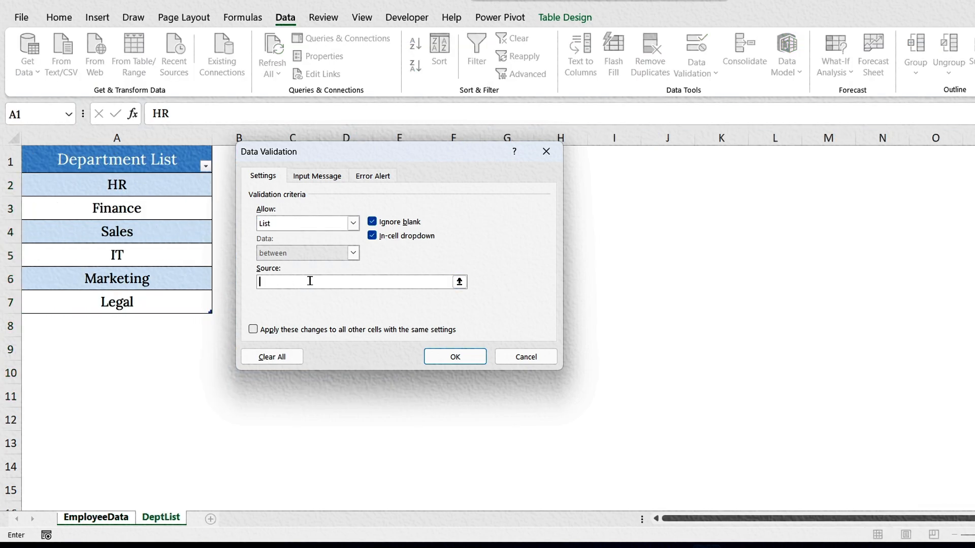
key(F3)
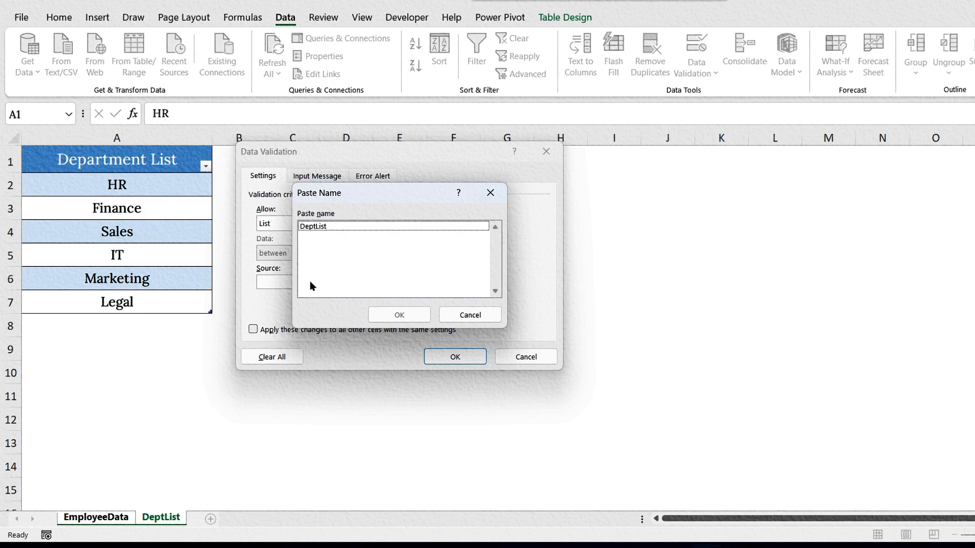
click(332, 228)
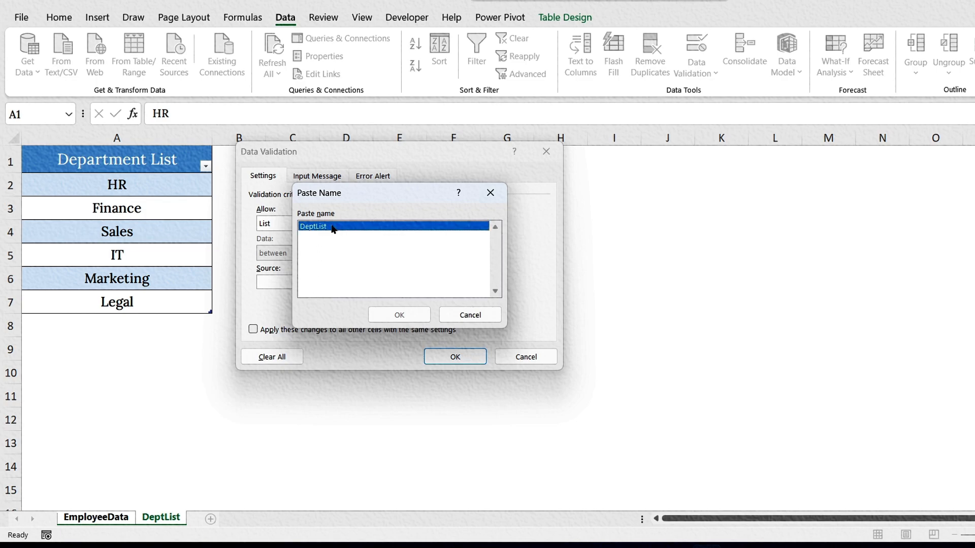
click(396, 313)
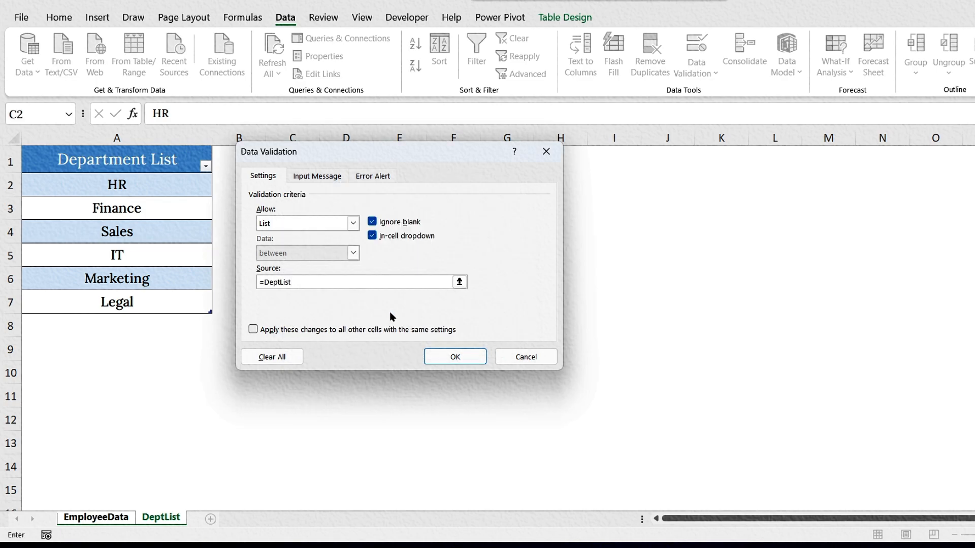
click(455, 357)
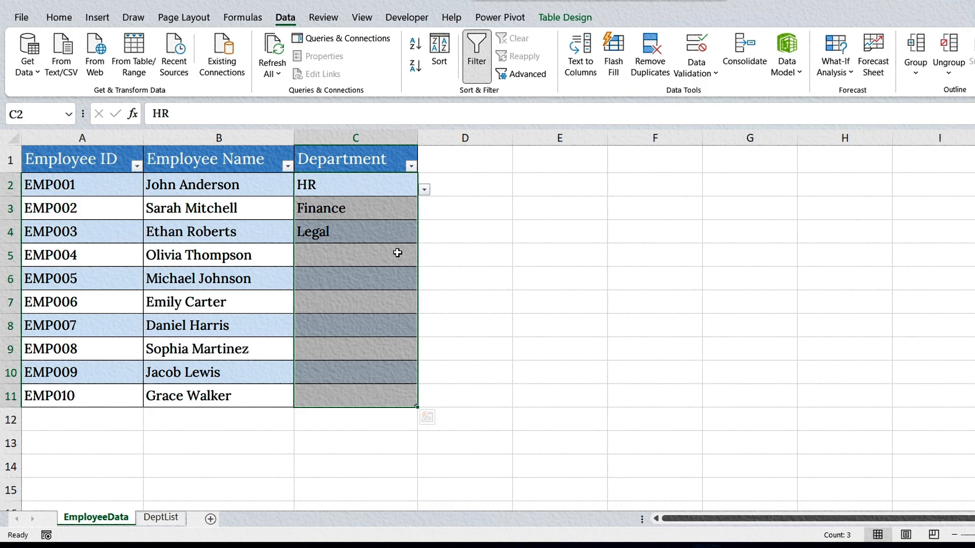
Add Support below Legal in the department table on the DeptList sheet.
click(158, 519)
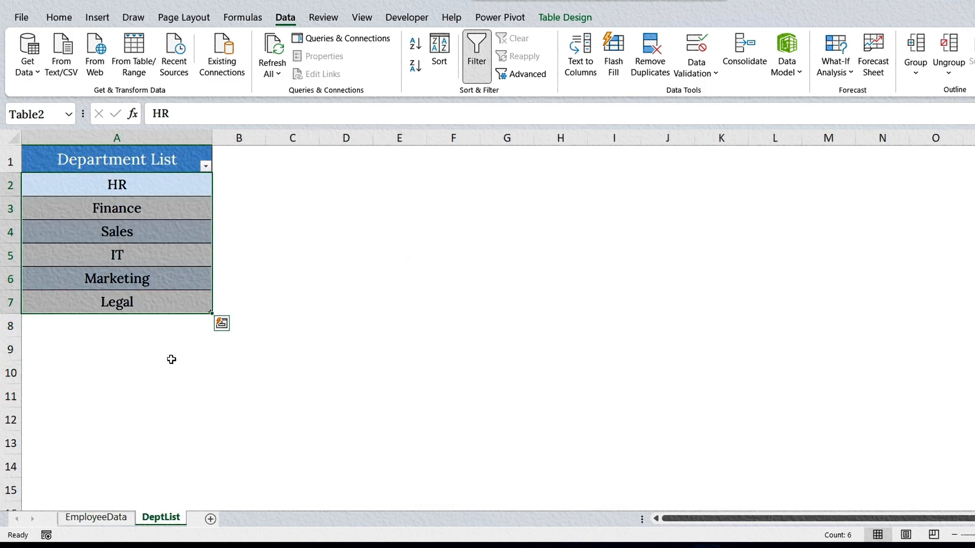
click(135, 334)
text(Support)
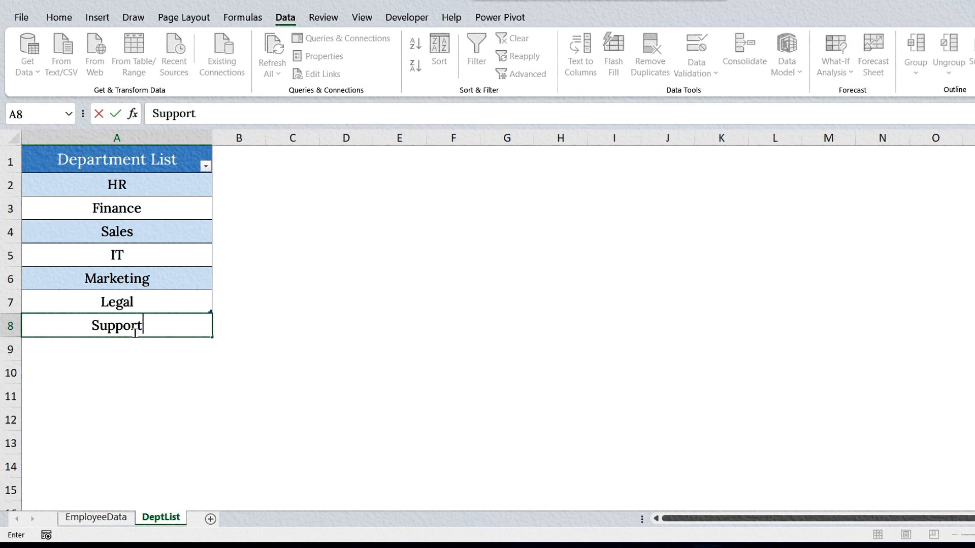
key(Return)
Choose Support as the department for EMP004 from the drop-down in C5 on EmployeeData.
click(96, 518)
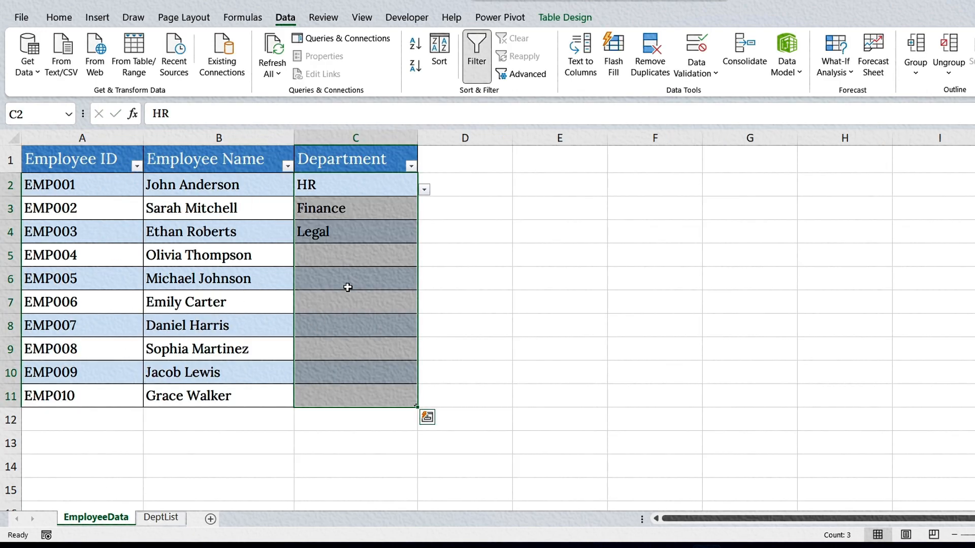
click(384, 253)
key(alt+Down)
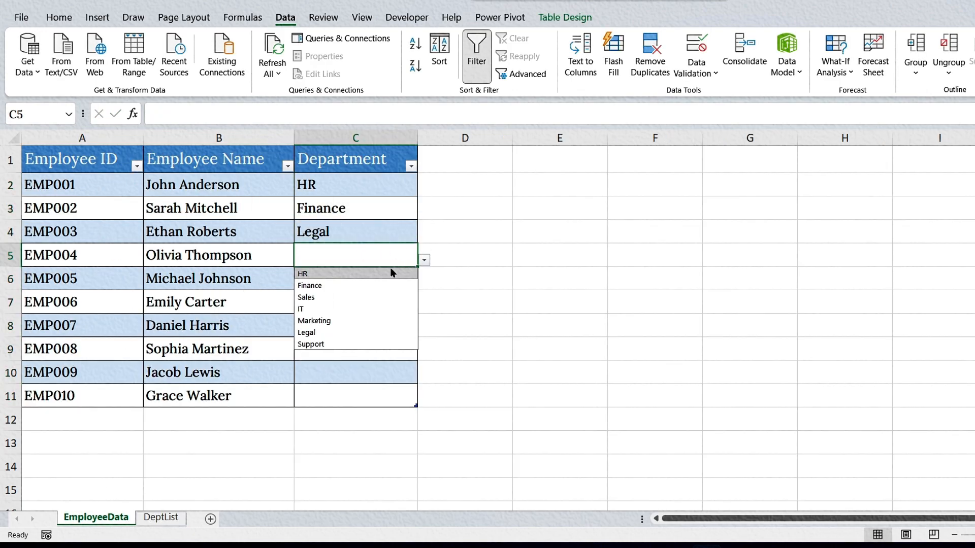
click(304, 342)
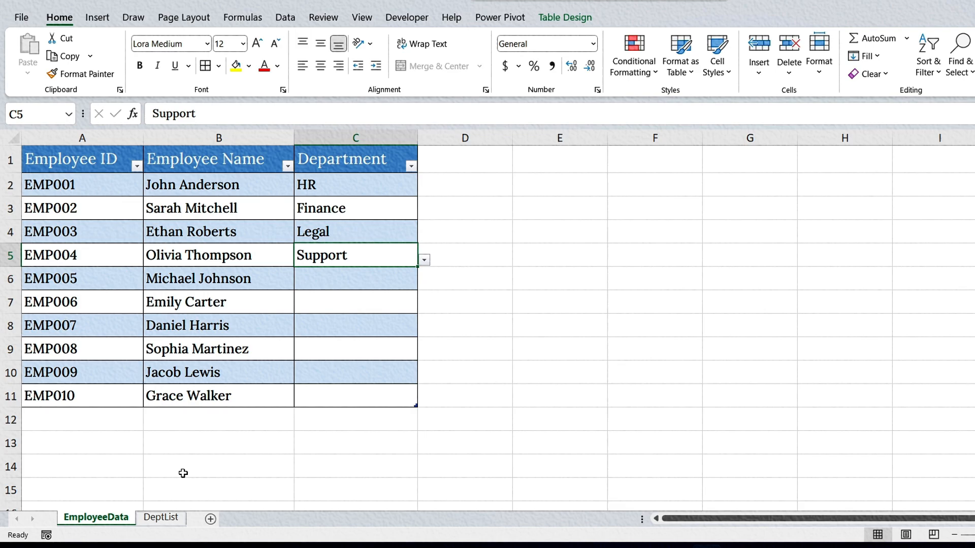
Enter =SORT(UNIQUE(TOCOL(Table2[Department List],1))) in C2 under Sorted Drop-Down List on the DeptList sheet.
click(160, 517)
click(135, 252)
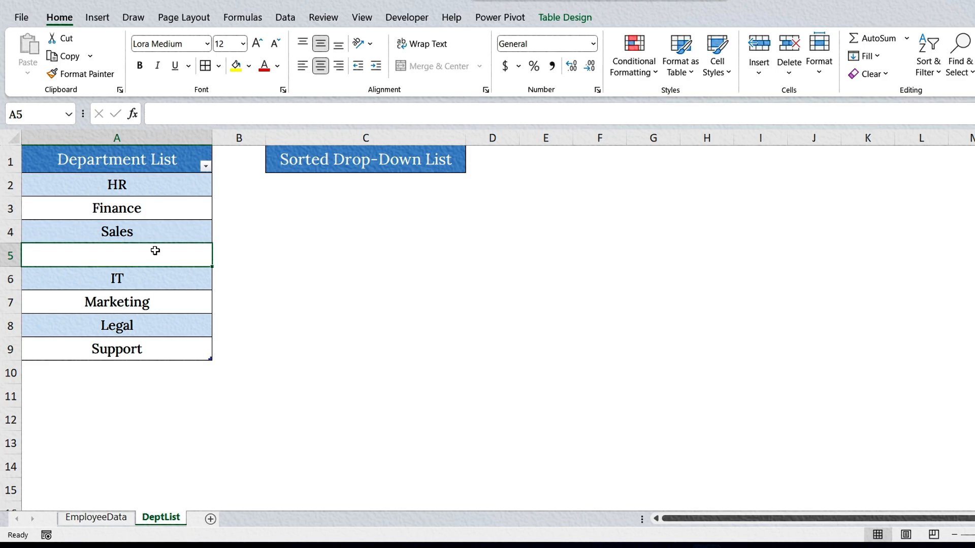
click(310, 191)
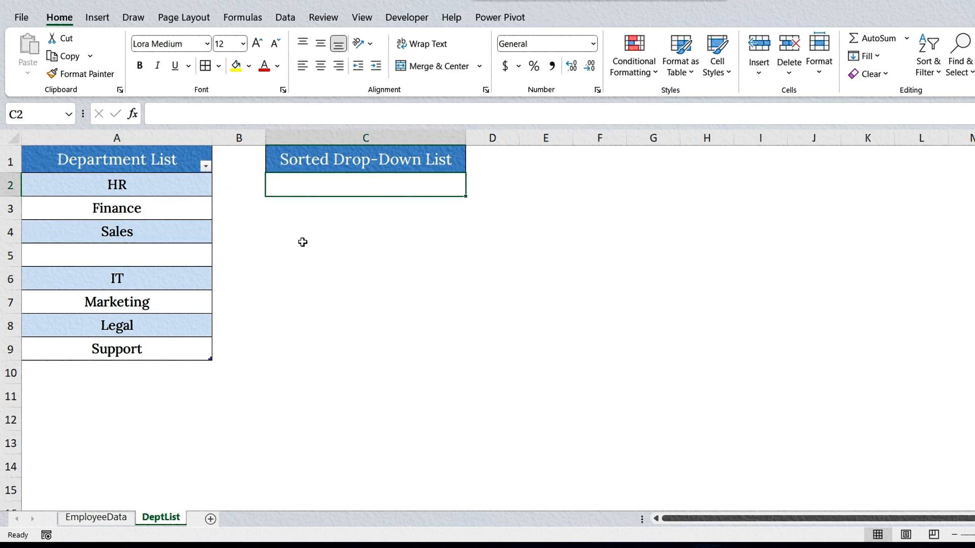
text(=SOR)
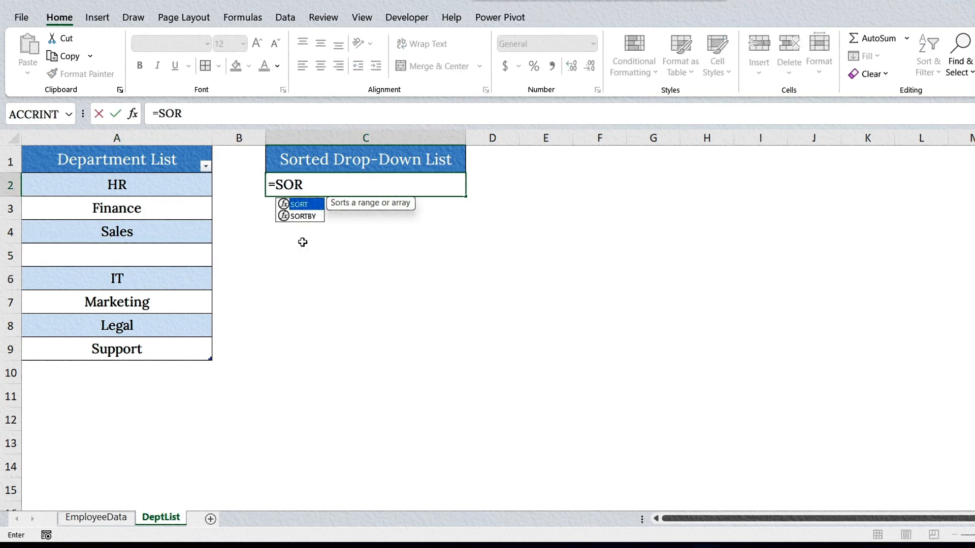
text(T(UNIQUE()
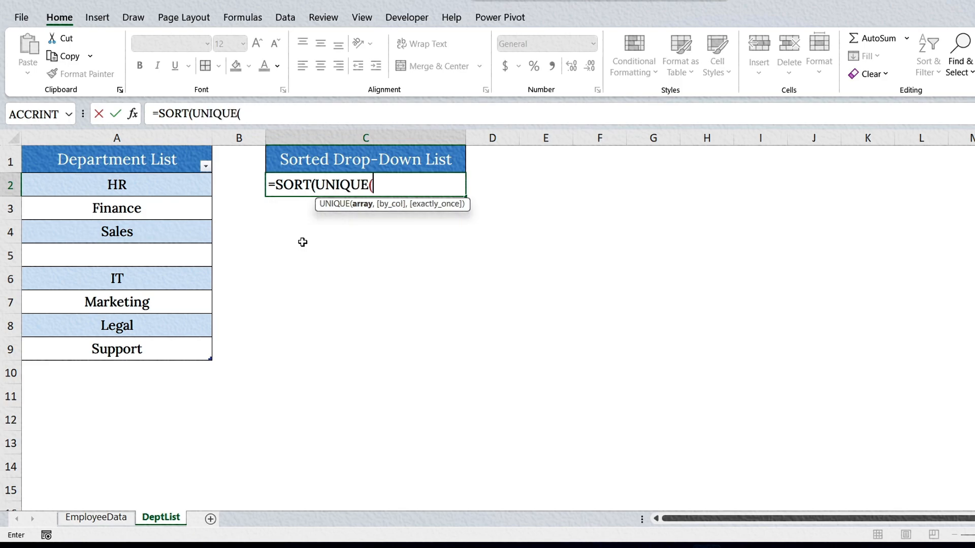
text(TOCOL()
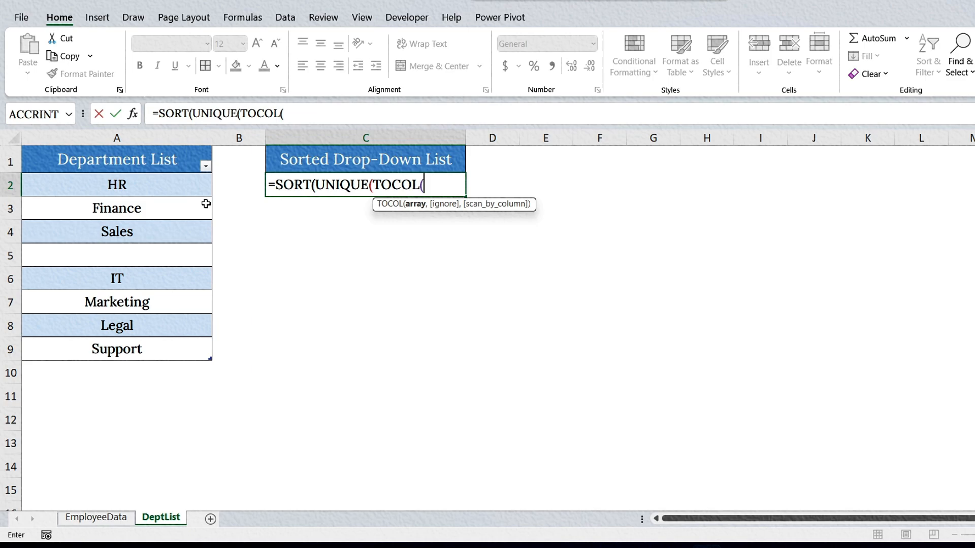
click(131, 146)
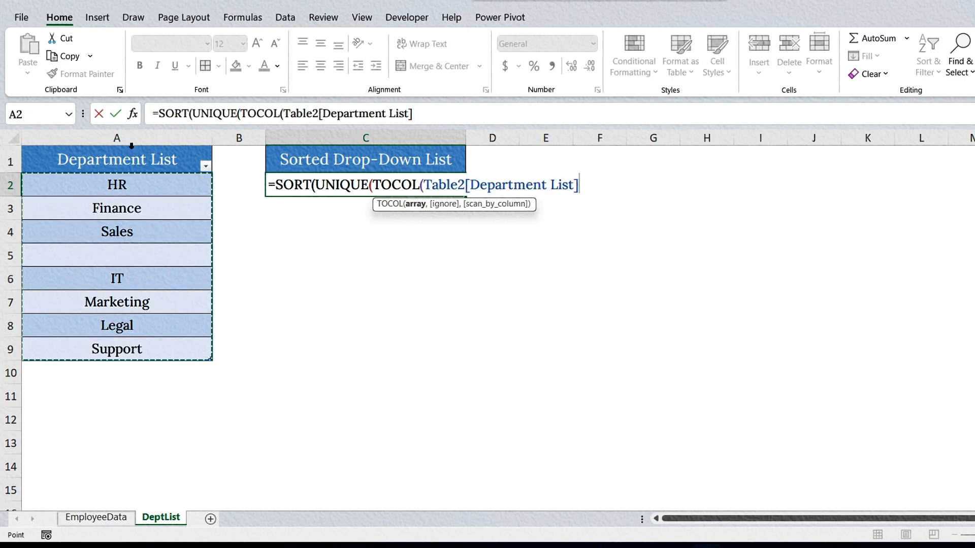
text(,1))))
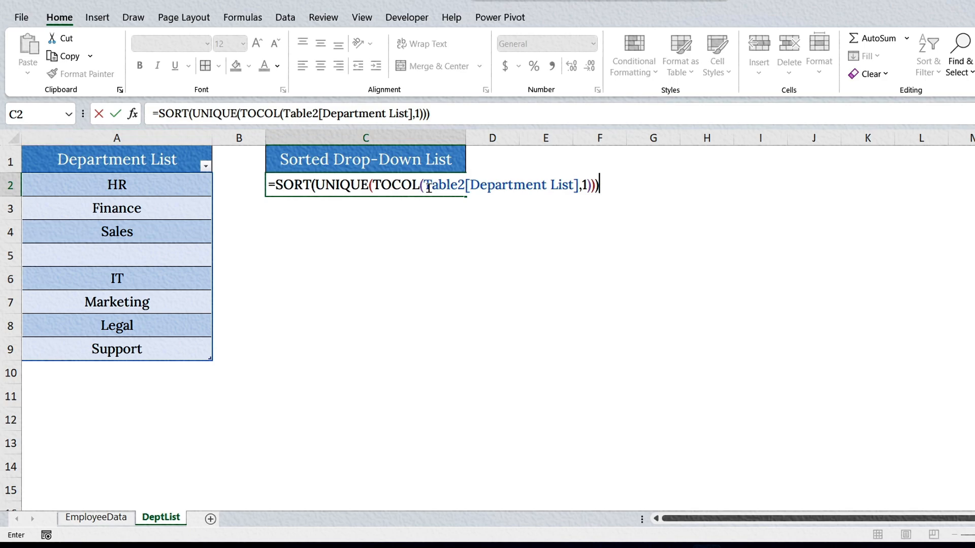
drag(423, 184, 373, 184)
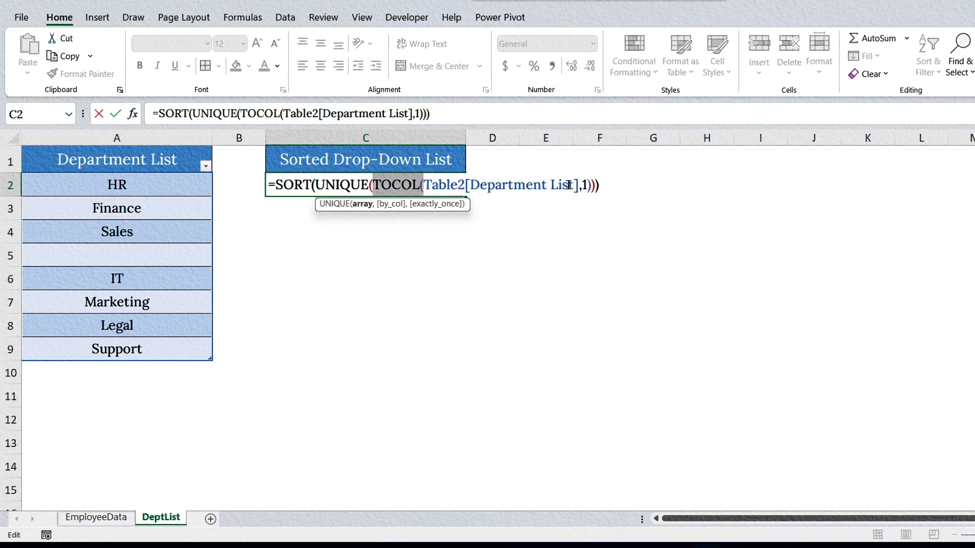
double_click(585, 184)
click(586, 184)
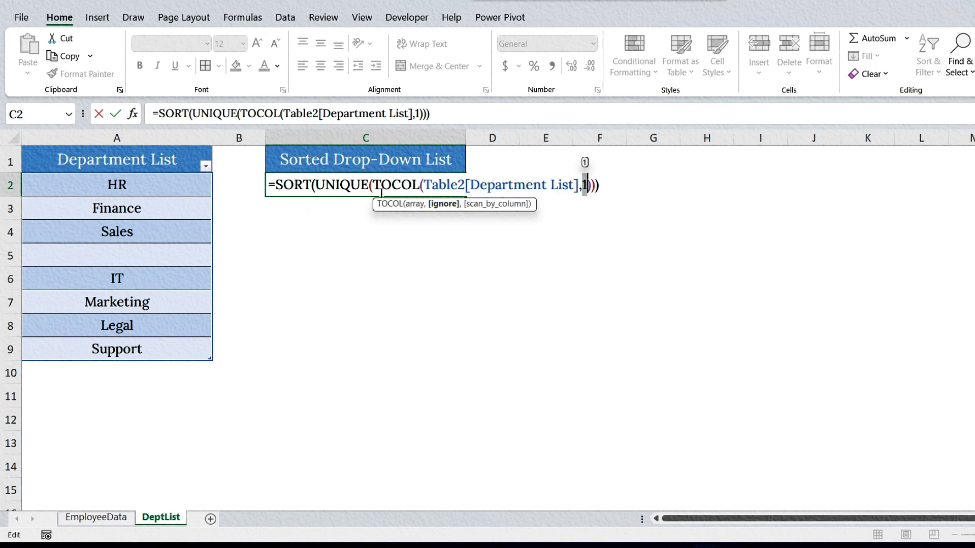
drag(364, 184, 312, 186)
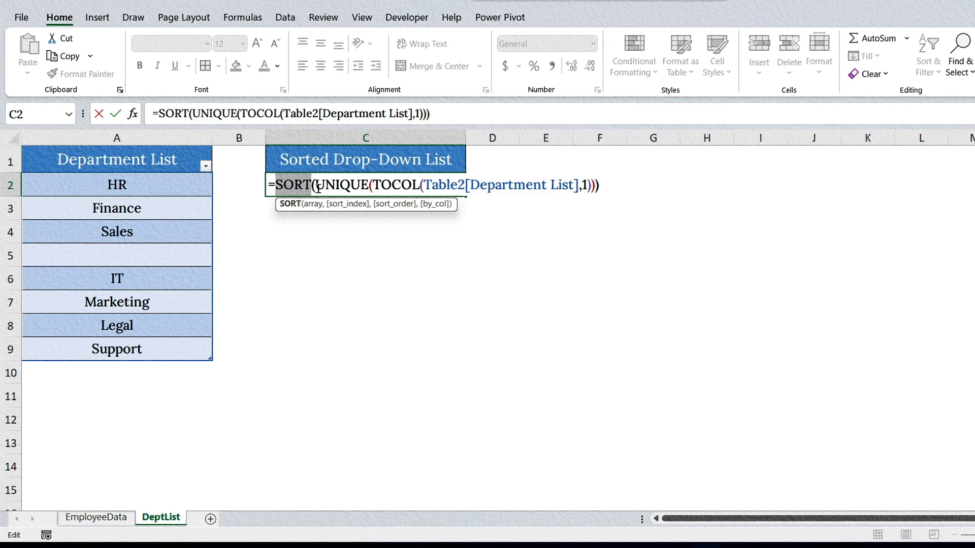
click(402, 190)
key(Return)
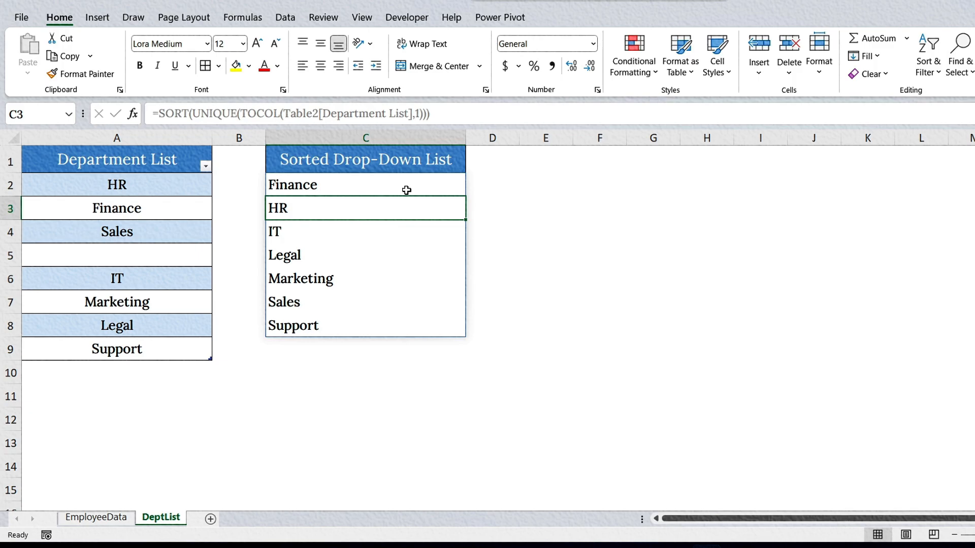
Define the workbook name SortedDeptList for the spilled sorted list, referring to =DeptList!$C$2#.
click(406, 191)
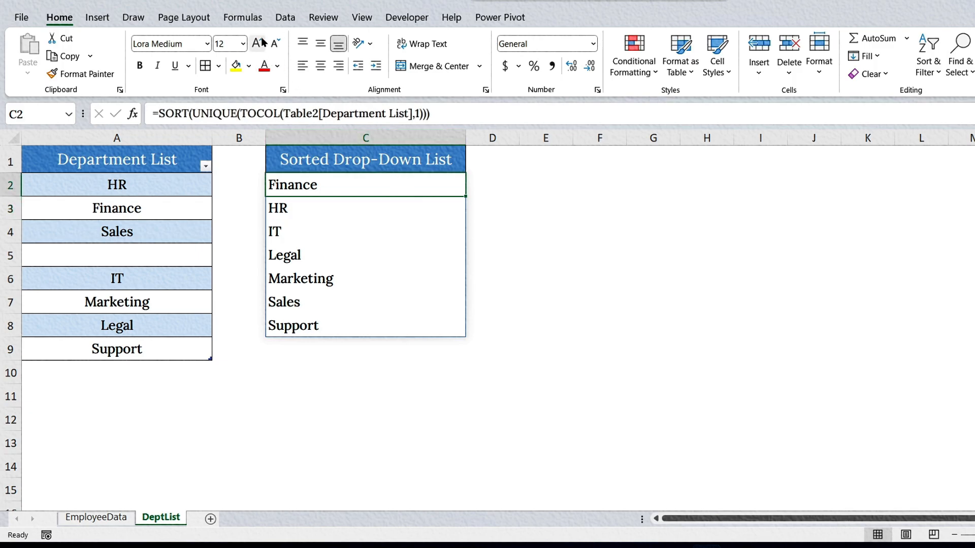
click(256, 20)
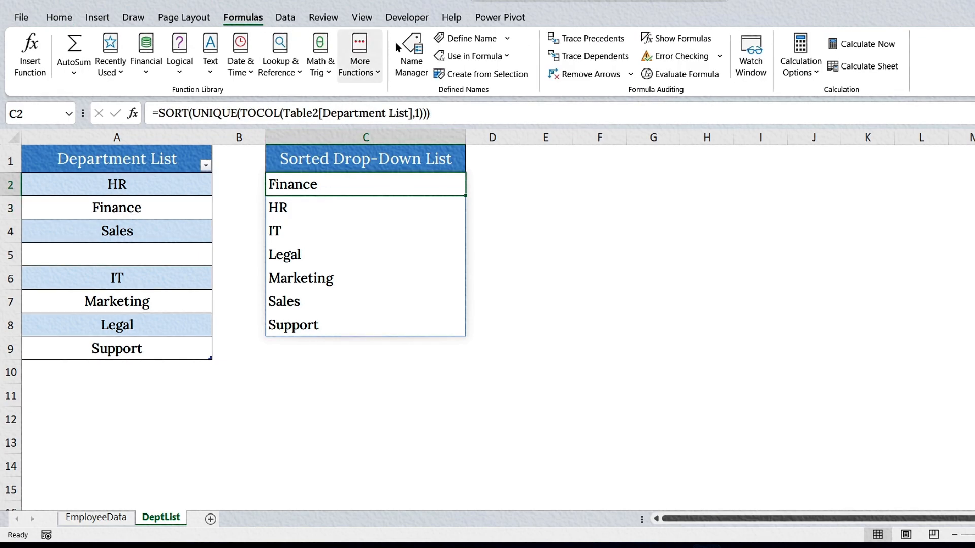
click(459, 40)
text(So)
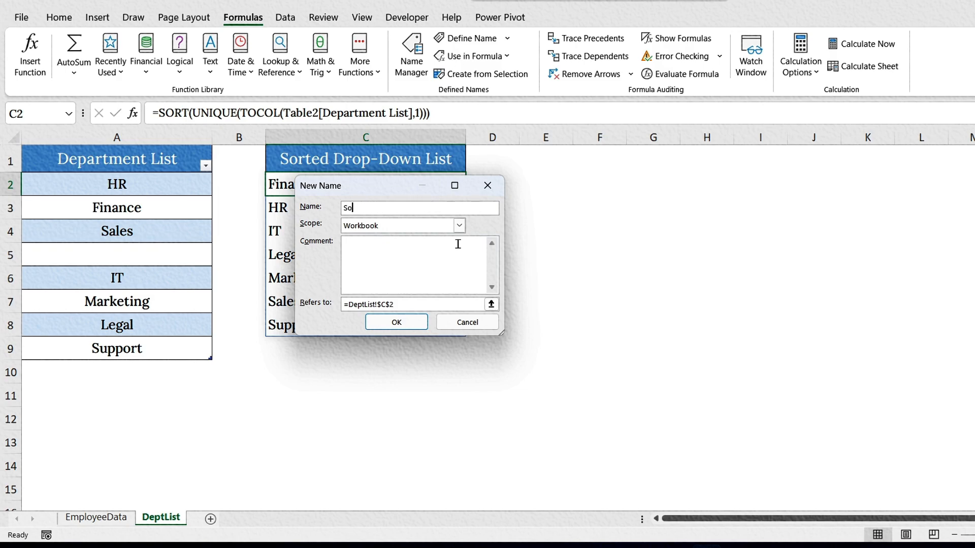
text(rtedDeptList)
click(412, 305)
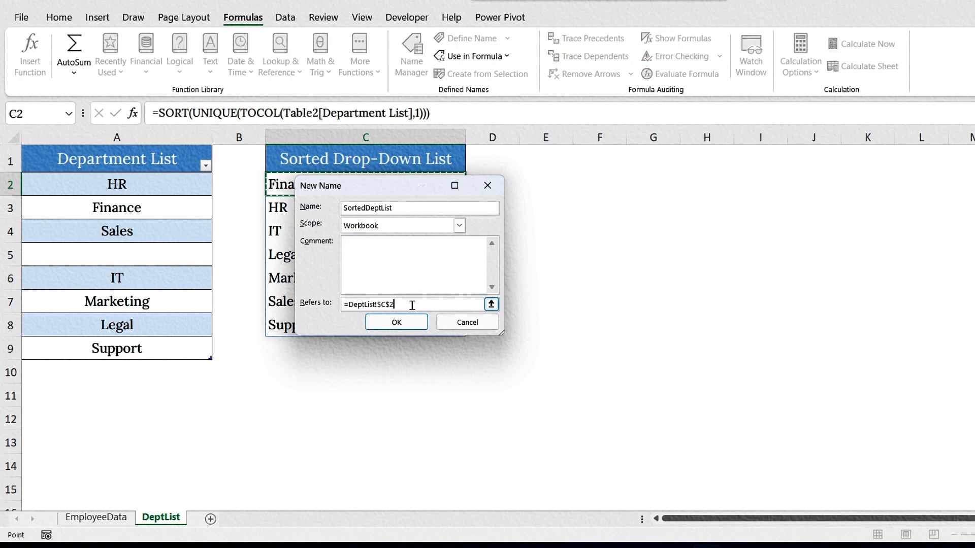
text(#)
click(408, 323)
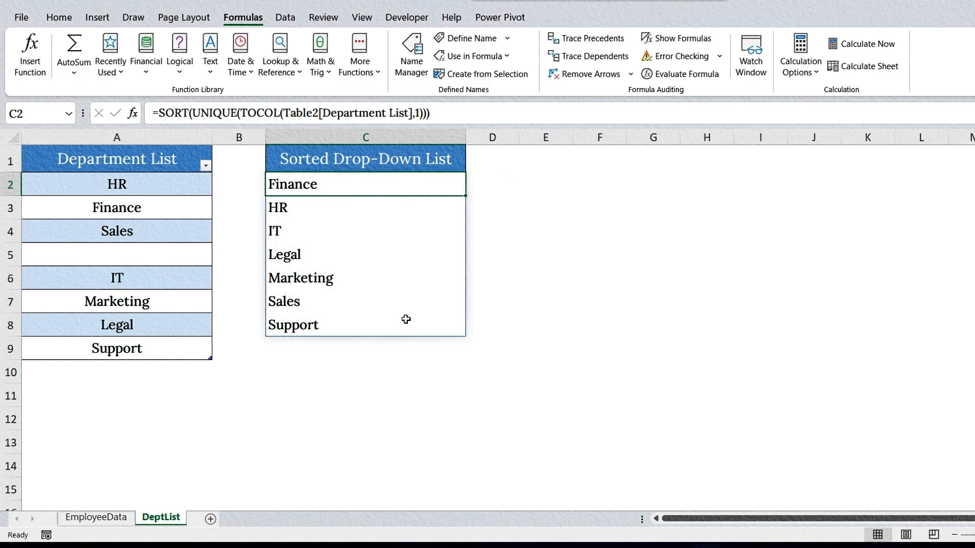
Replace the list validation source for Department cells C2:C11 on EmployeeData with the named range SortedDeptList.
click(96, 517)
drag(356, 184, 361, 396)
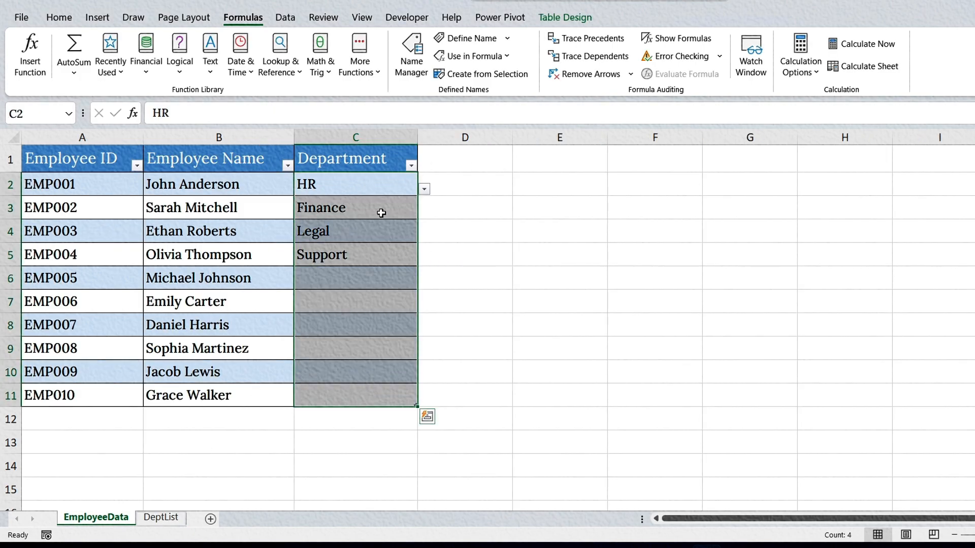
click(285, 17)
click(696, 51)
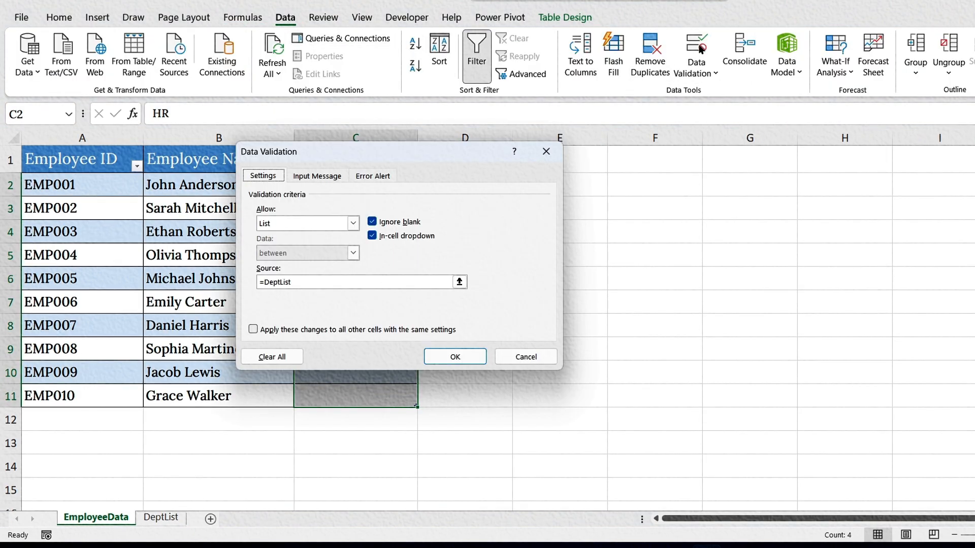
drag(318, 285, 224, 279)
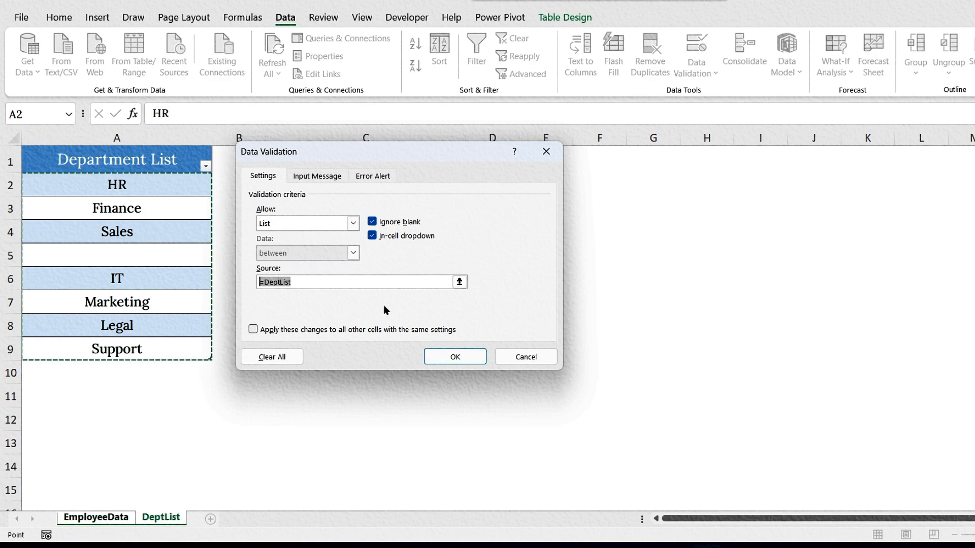
key(BackSpace)
key(F3)
click(345, 241)
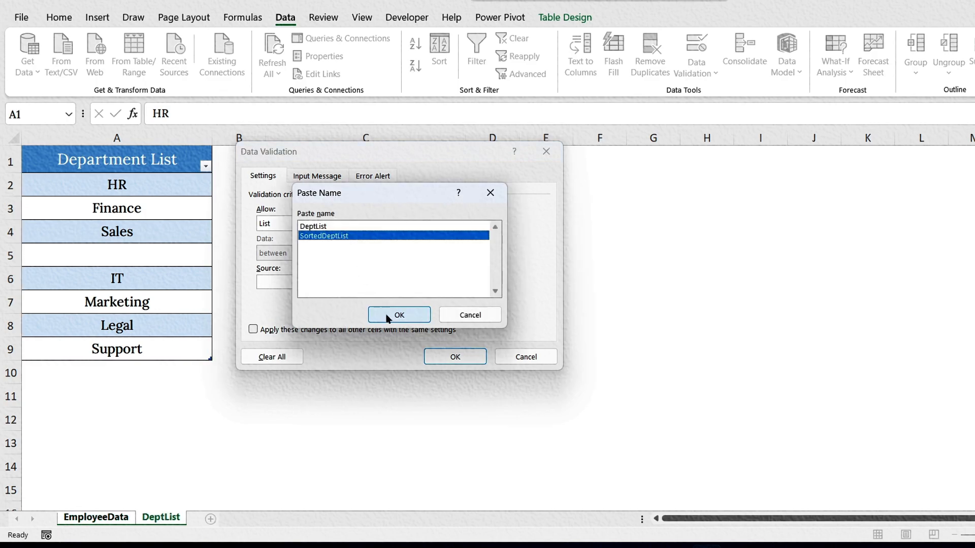
click(399, 315)
click(455, 357)
Open the Department drop-down for EMP005 in C6 on EmployeeData.
click(412, 282)
click(425, 286)
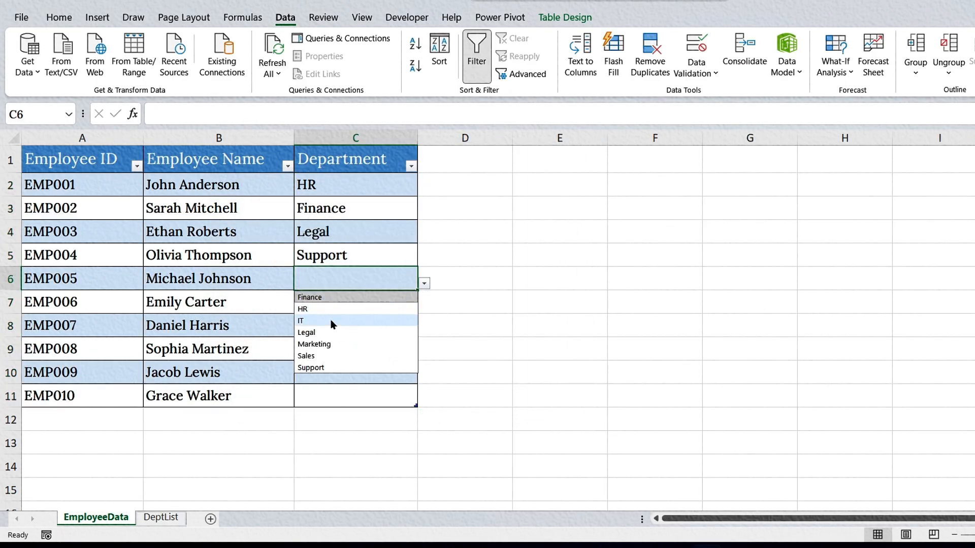